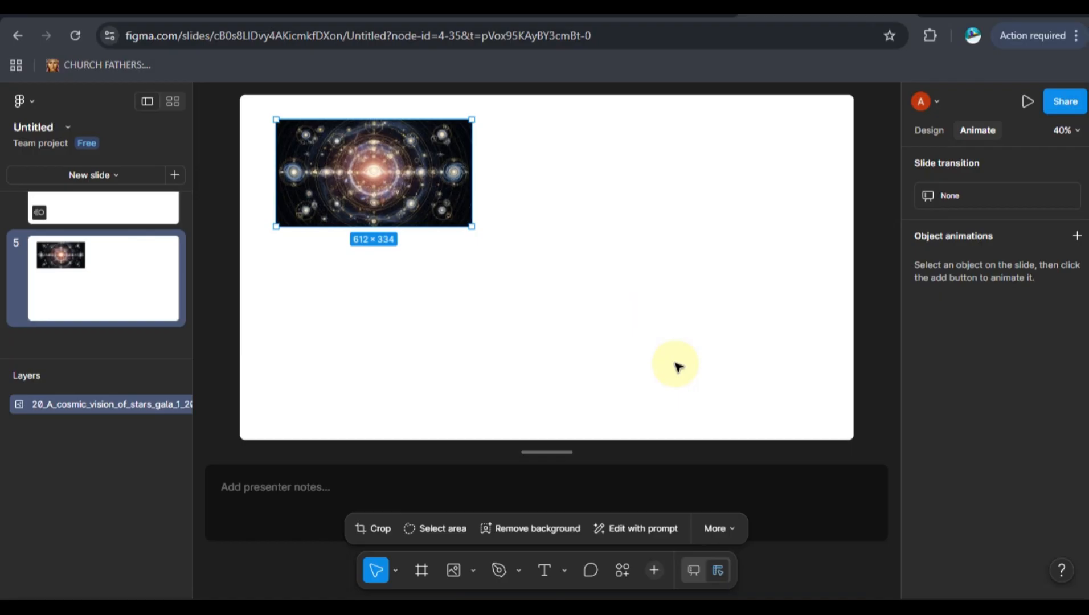
Turn off design mode and move the cosmic image on slide 5 slightly inward to about X 168, Y 128.
{"action": "left_click", "coordinate": [695, 568]}
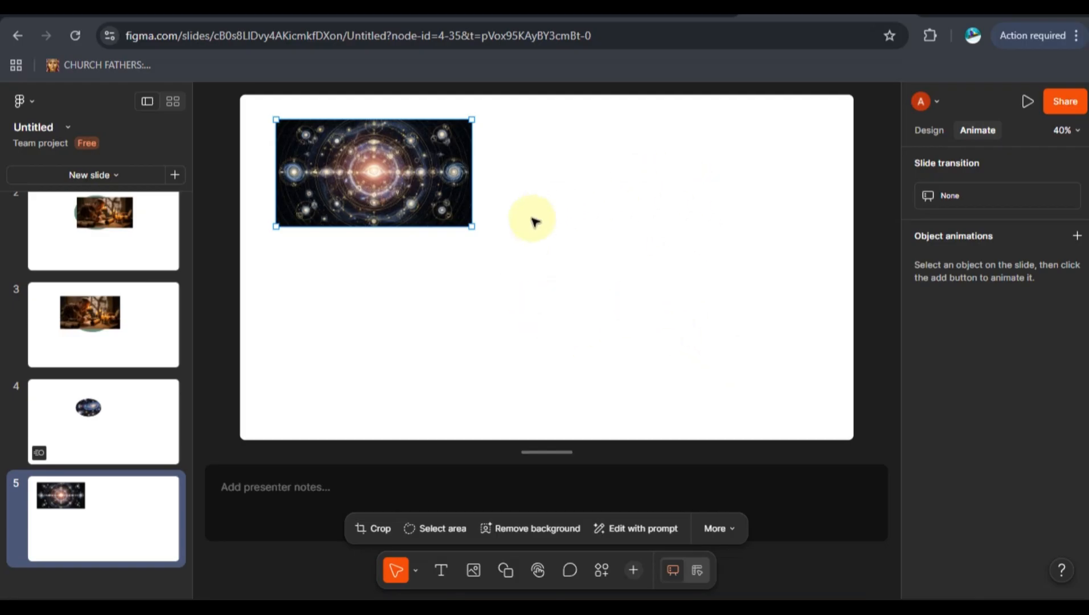
{"action": "left_click", "coordinate": [371, 174]}
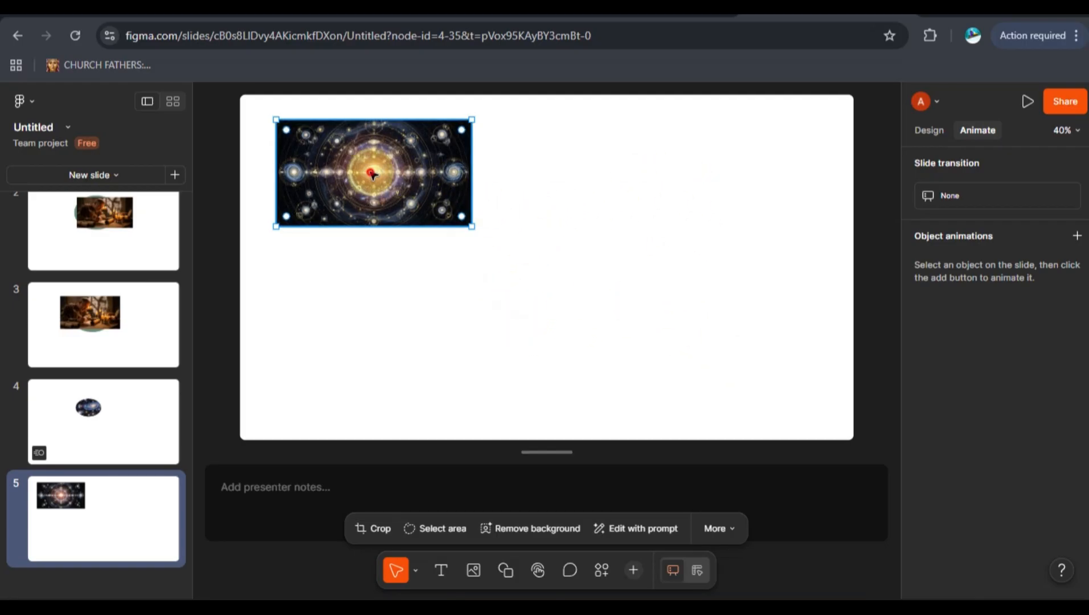
{"action": "left_click_drag", "start_coordinate": [372, 175], "coordinate": [394, 183]}
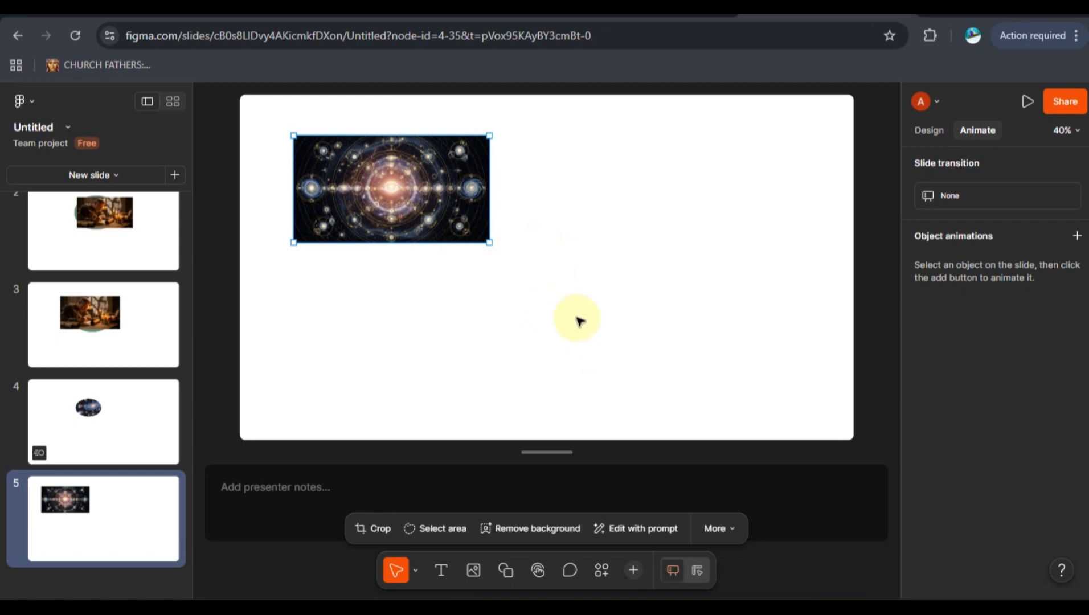
{"action": "left_click", "coordinate": [601, 381]}
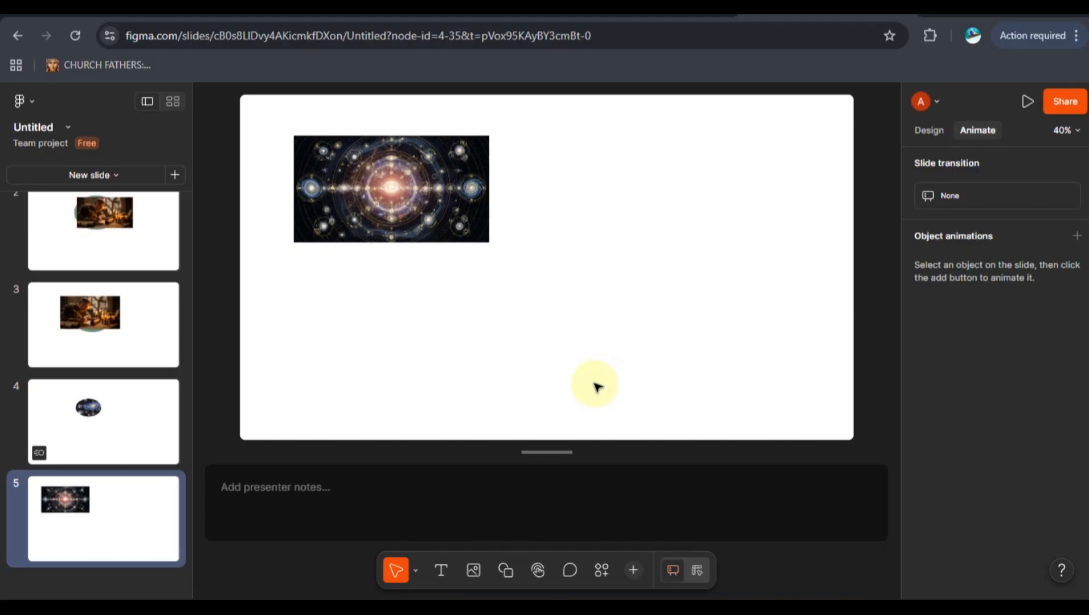
Place an ellipse in the empty area beside the cosmic image, then widen it into an oval and make it slightly taller.
{"action": "left_click", "coordinate": [502, 570]}
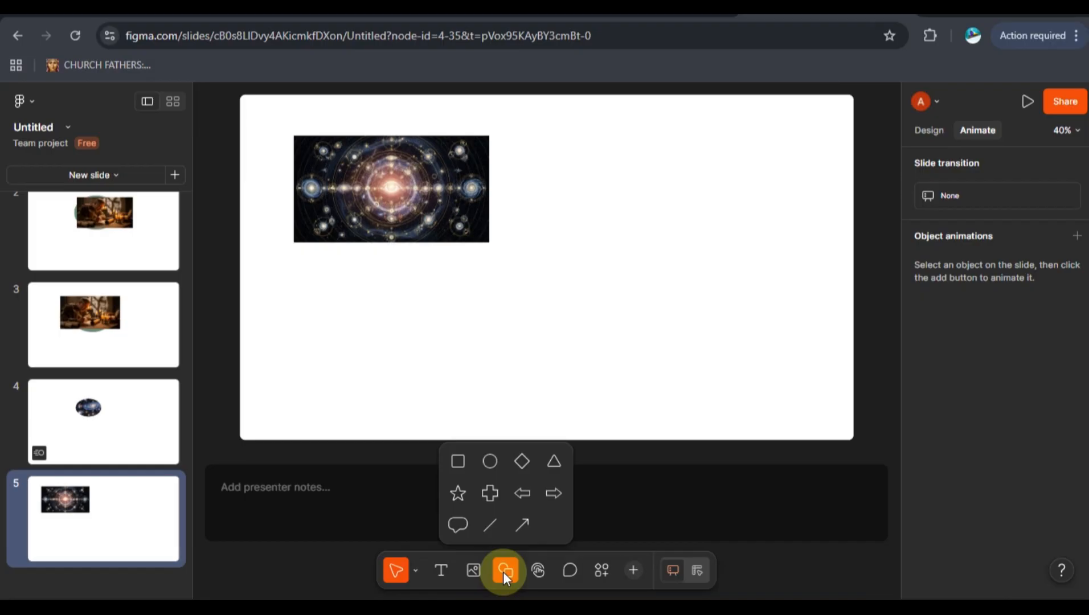
{"action": "left_click", "coordinate": [490, 461]}
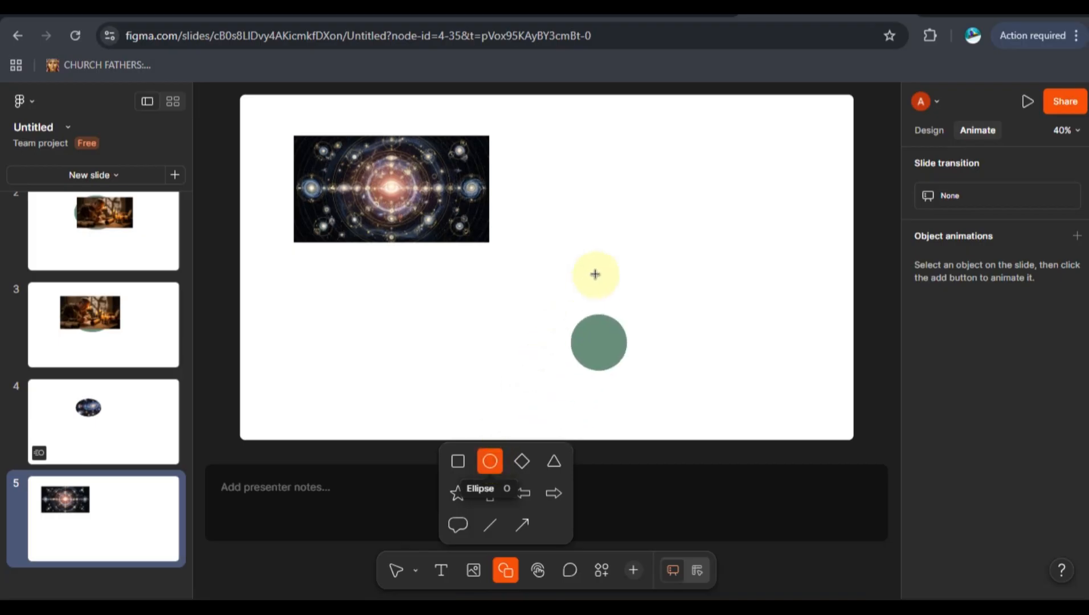
{"action": "left_click", "coordinate": [626, 159]}
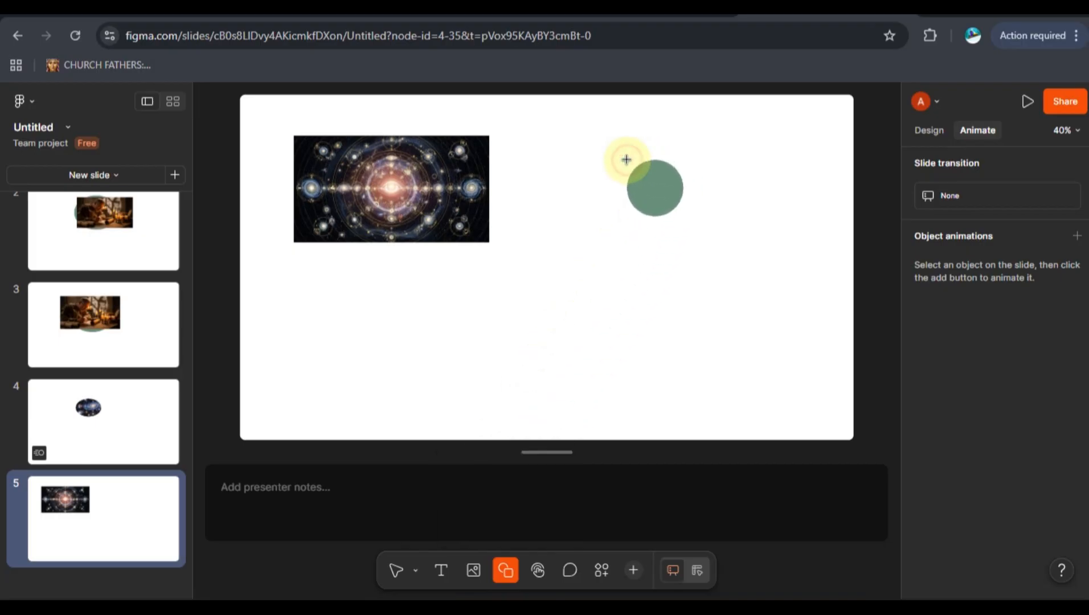
{"action": "left_click_drag", "start_coordinate": [626, 185], "coordinate": [572, 186]}
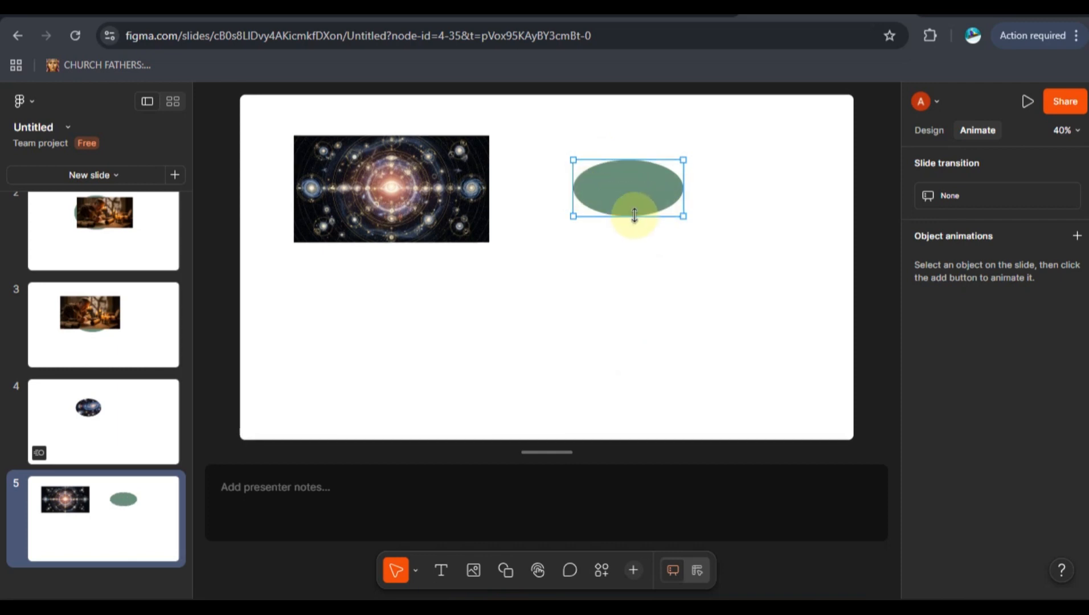
{"action": "left_click_drag", "start_coordinate": [632, 219], "coordinate": [631, 223]}
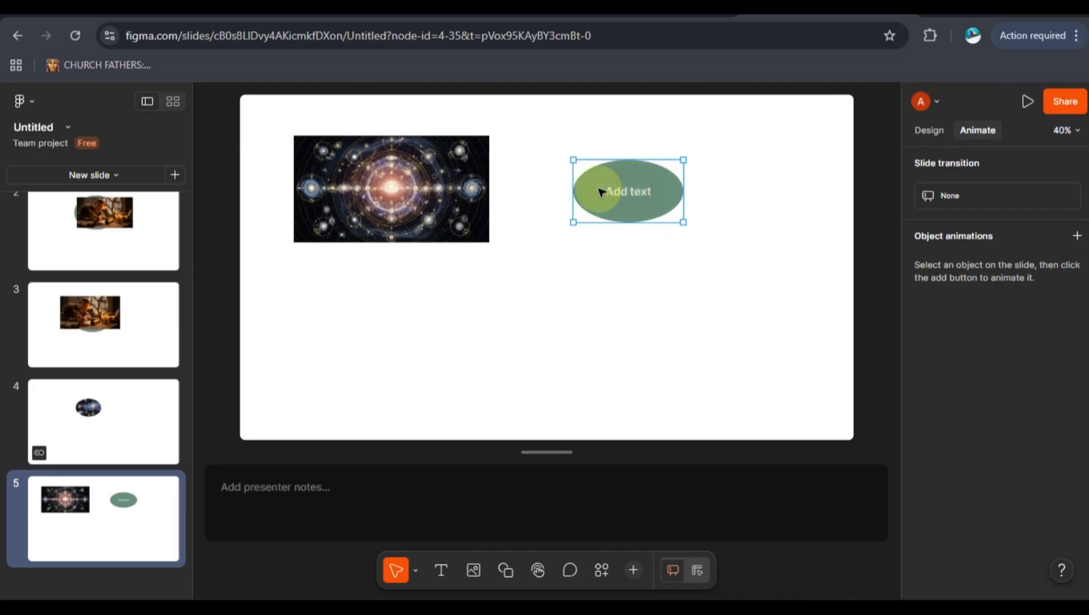
Center the green oval over the cosmic image and send it to the back.
{"action": "left_click_drag", "start_coordinate": [601, 192], "coordinate": [397, 192]}
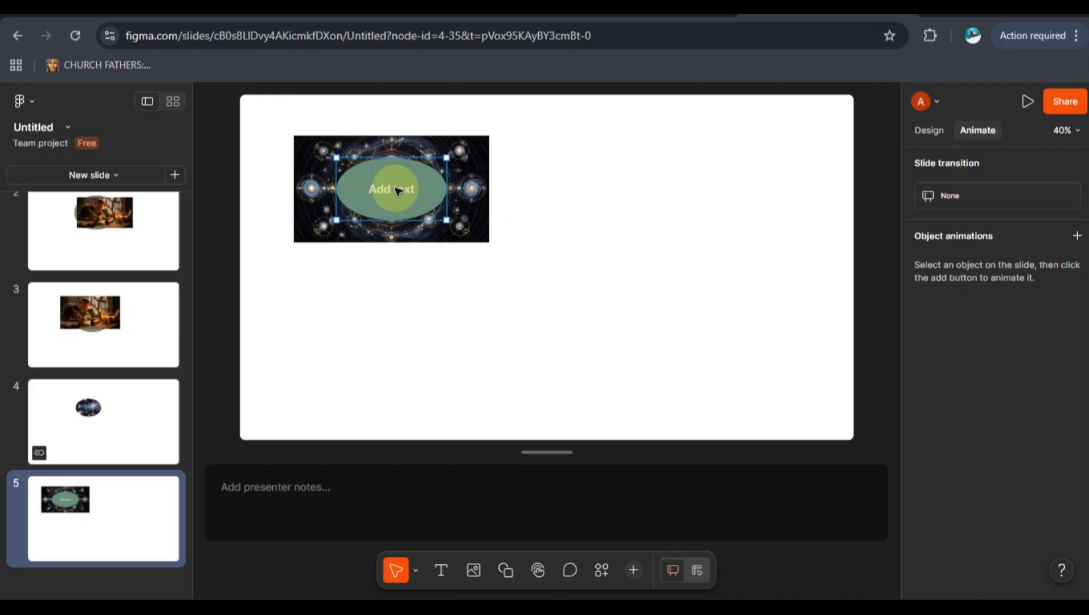
{"action": "right_click", "coordinate": [397, 190]}
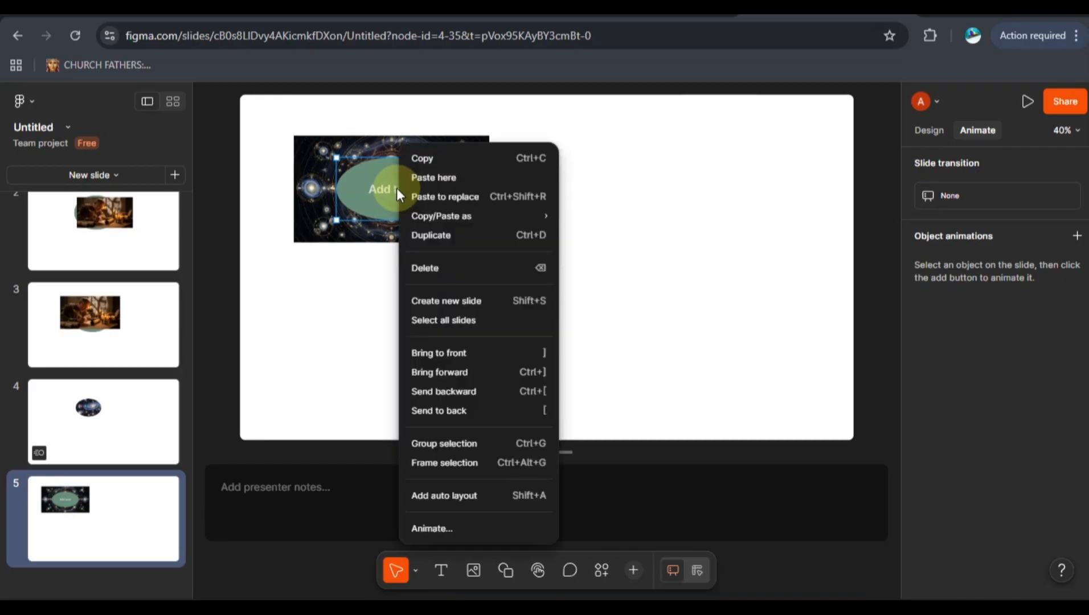
{"action": "left_click", "coordinate": [446, 407]}
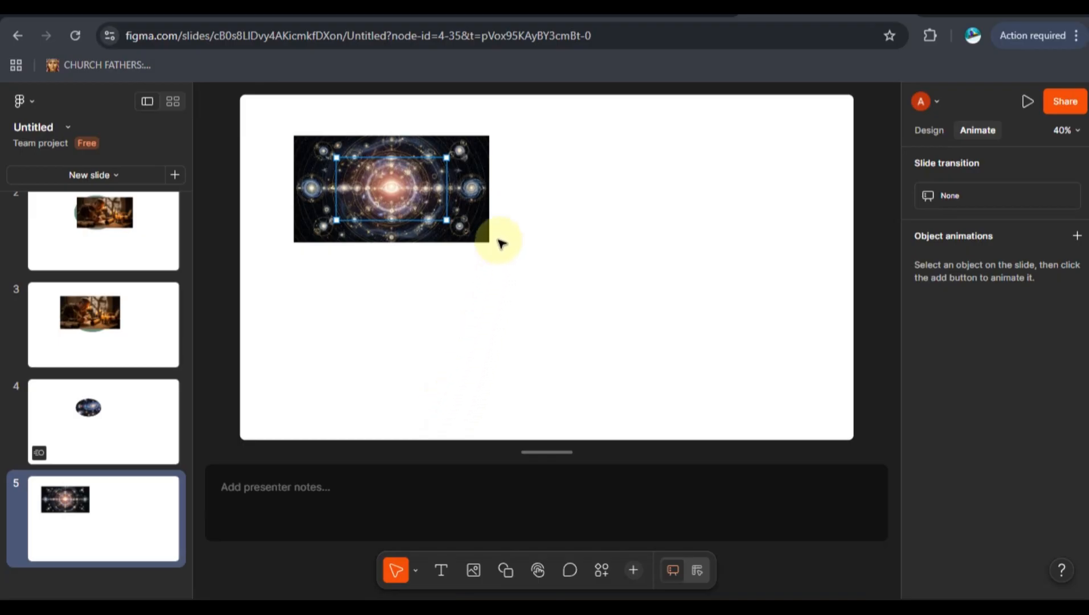
Select the cosmic image and turn on design mode.
{"action": "left_click", "coordinate": [475, 233]}
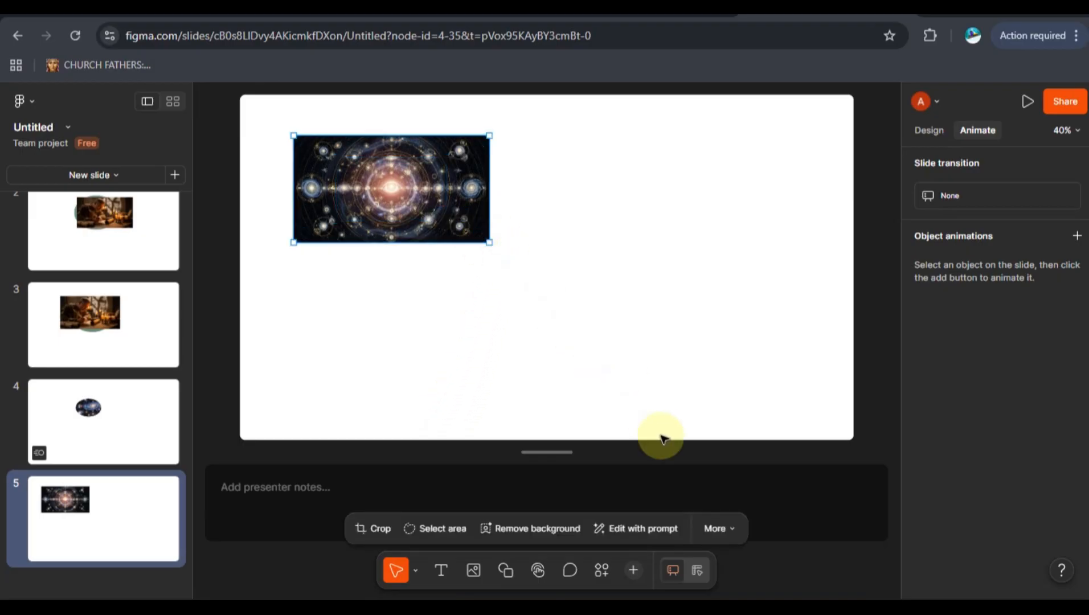
{"action": "left_click", "coordinate": [696, 571]}
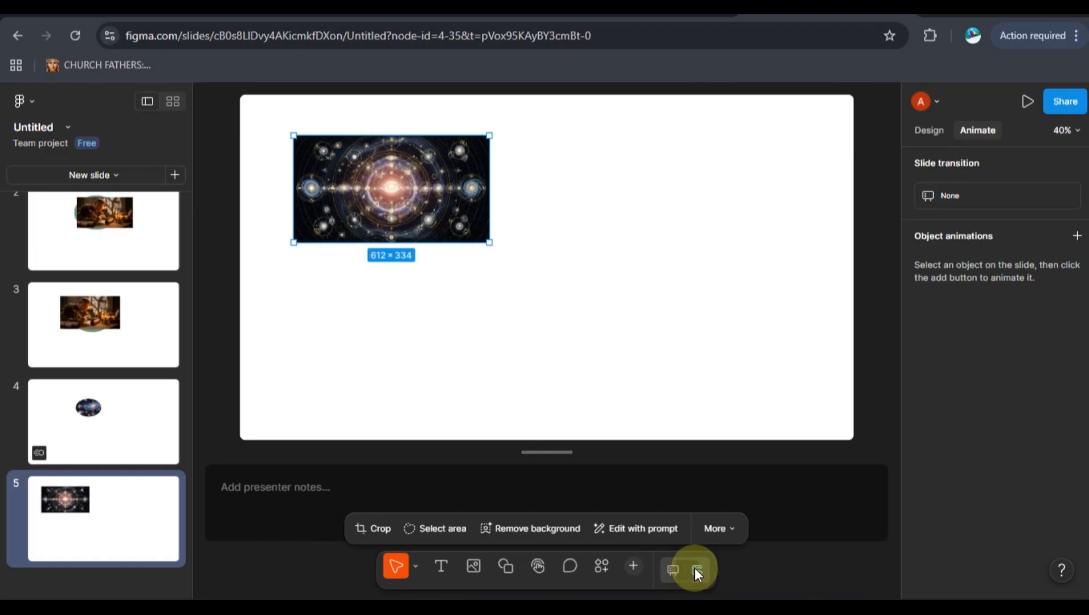
{"action": "double_click", "coordinate": [403, 209]}
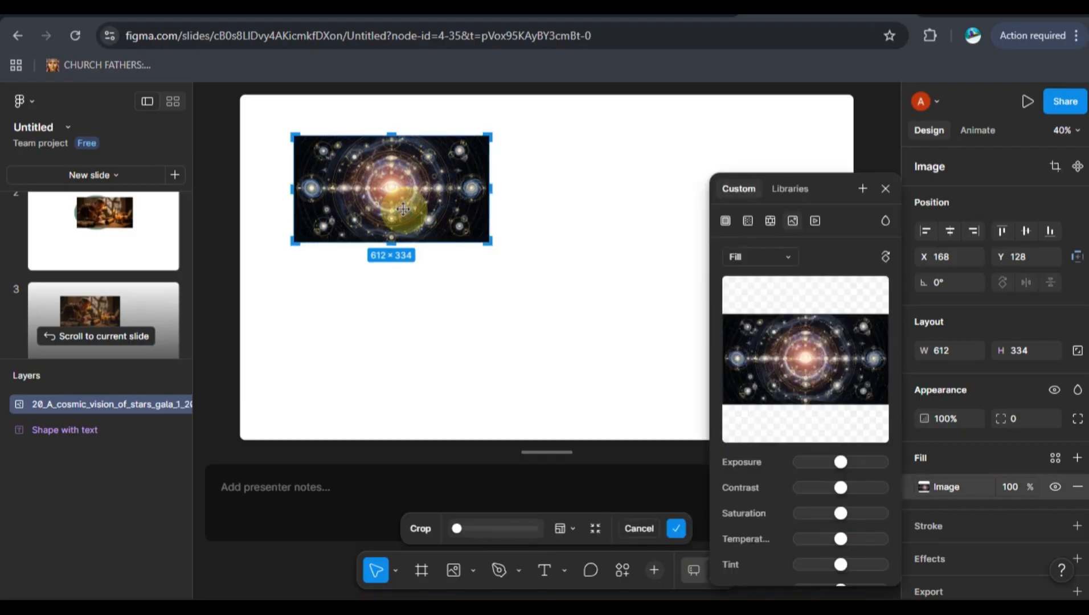
{"action": "right_click", "coordinate": [404, 210]}
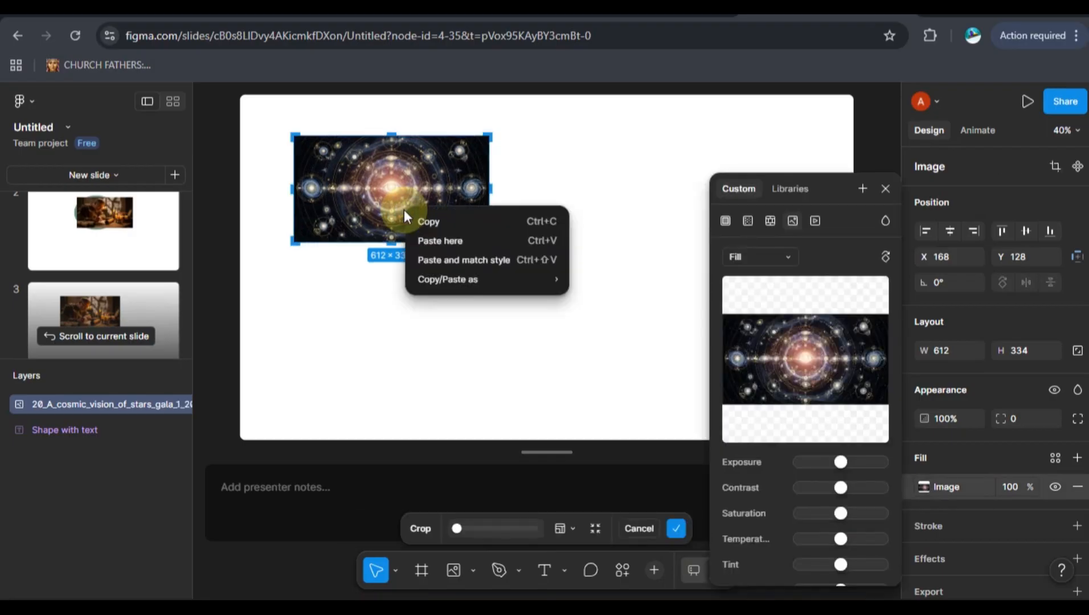
{"action": "left_click", "coordinate": [880, 183]}
{"action": "left_click", "coordinate": [885, 189]}
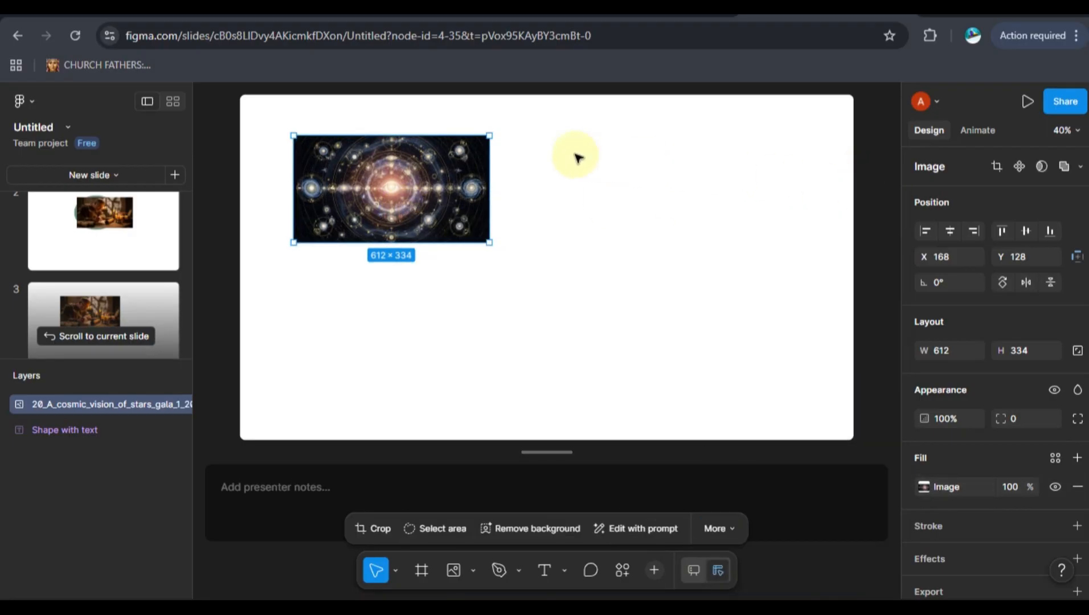
Try using the cosmic image as a mask over the oval, and undo the masking.
{"action": "right_click", "coordinate": [414, 192]}
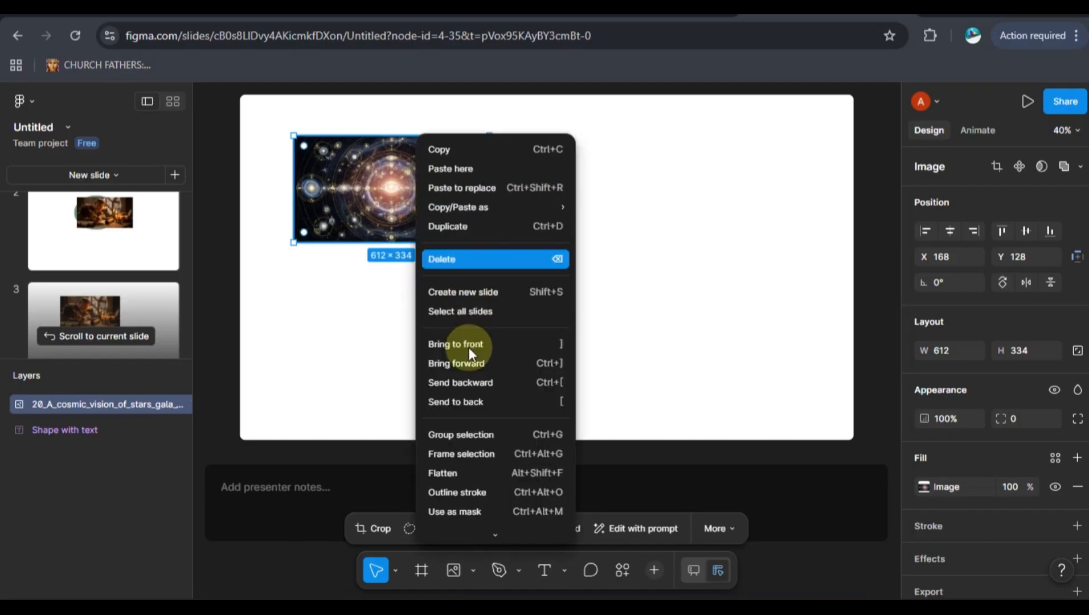
{"action": "scroll", "coordinate": [467, 423], "scroll_direction": "down", "scroll_amount": 1}
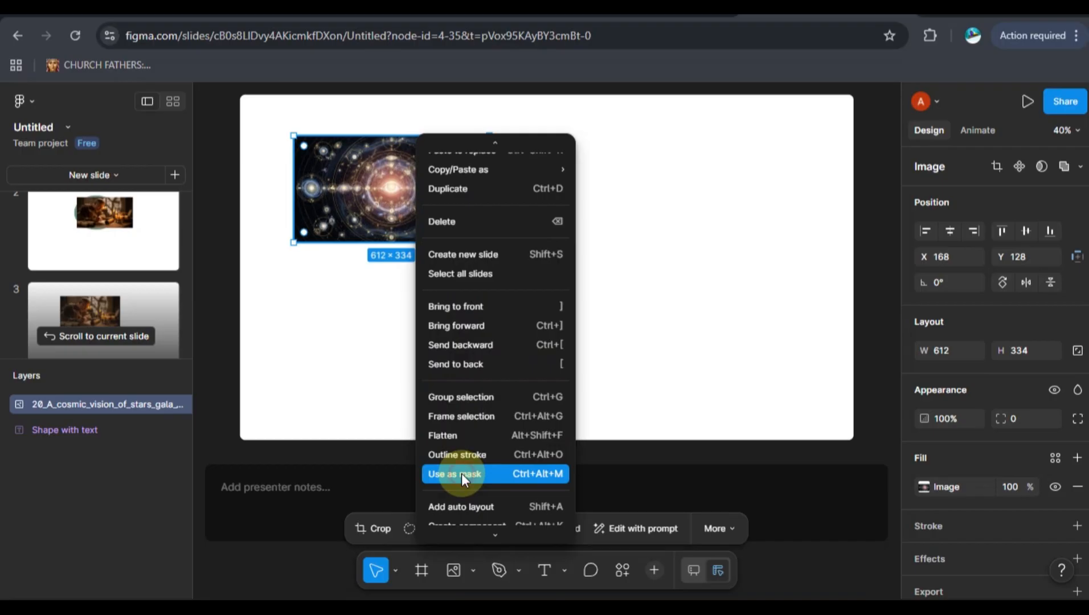
{"action": "left_click", "coordinate": [462, 474]}
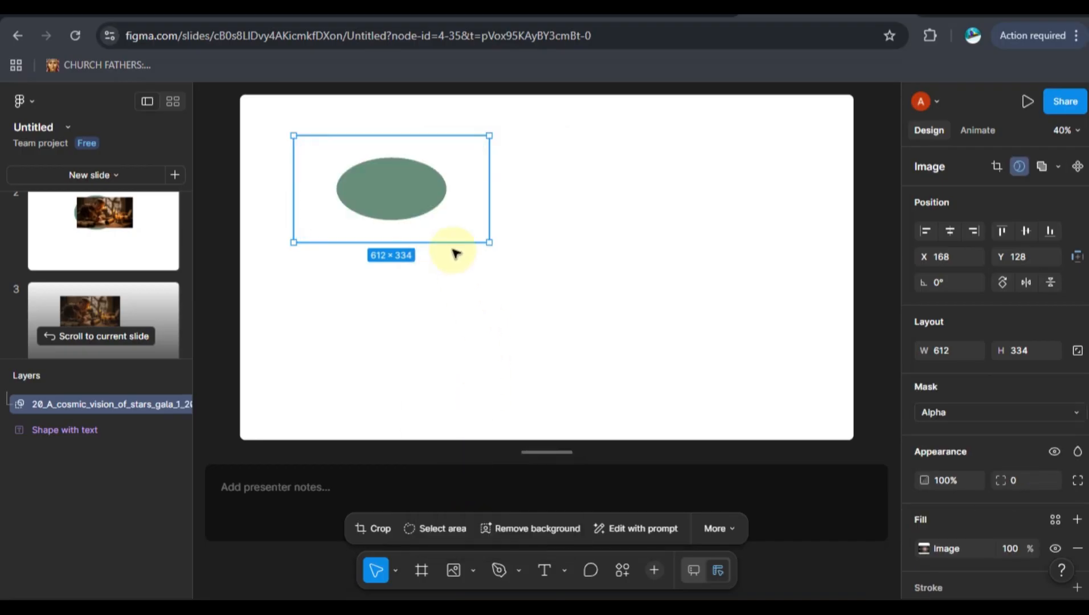
{"action": "key", "text": "ctrl+z"}
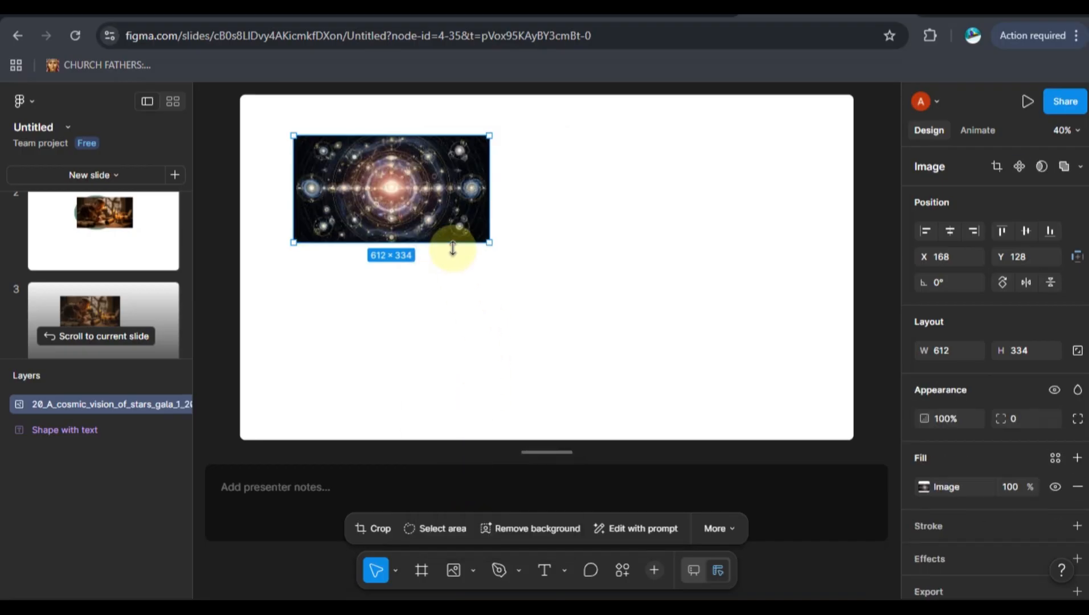
Group the cosmic image and move the group horizontally to about X 211, Y 128.
{"action": "right_click", "coordinate": [410, 213]}
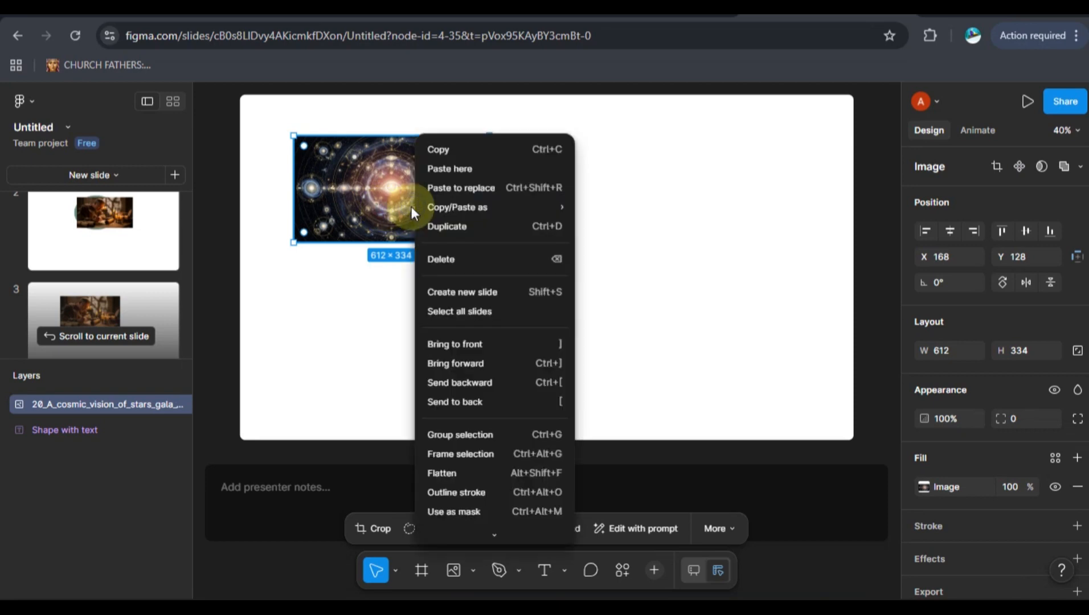
{"action": "left_click", "coordinate": [453, 434]}
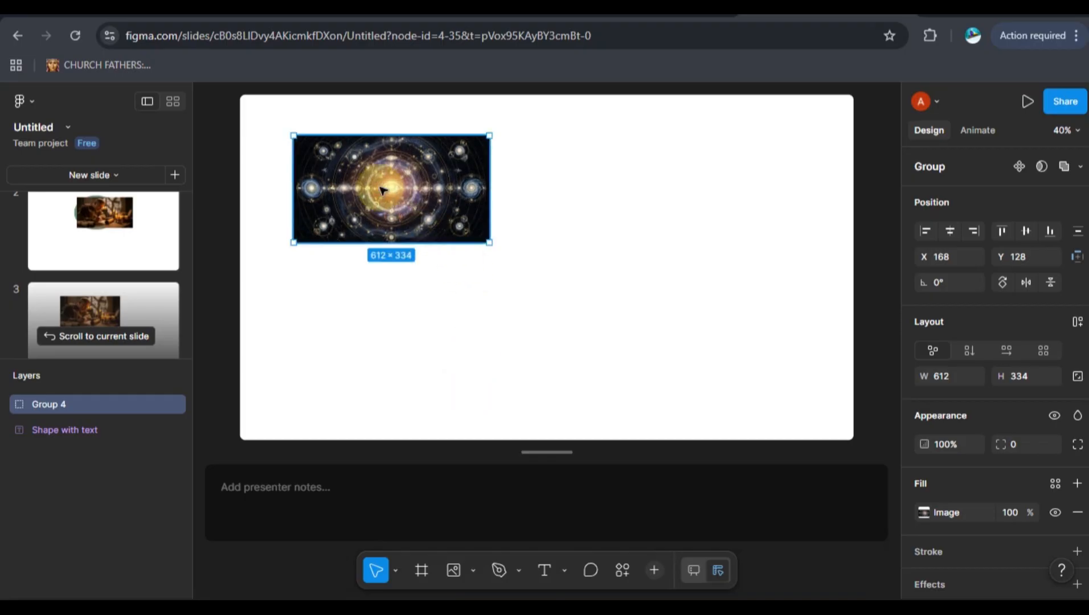
{"action": "mouse_move", "coordinate": [382, 190]}
{"action": "left_mouse_down"}
{"action": "mouse_move", "coordinate": [423, 195]}
{"action": "mouse_move", "coordinate": [413, 225]}
{"action": "mouse_move", "coordinate": [402, 227]}
{"action": "mouse_move", "coordinate": [399, 193]}
{"action": "left_mouse_up"}
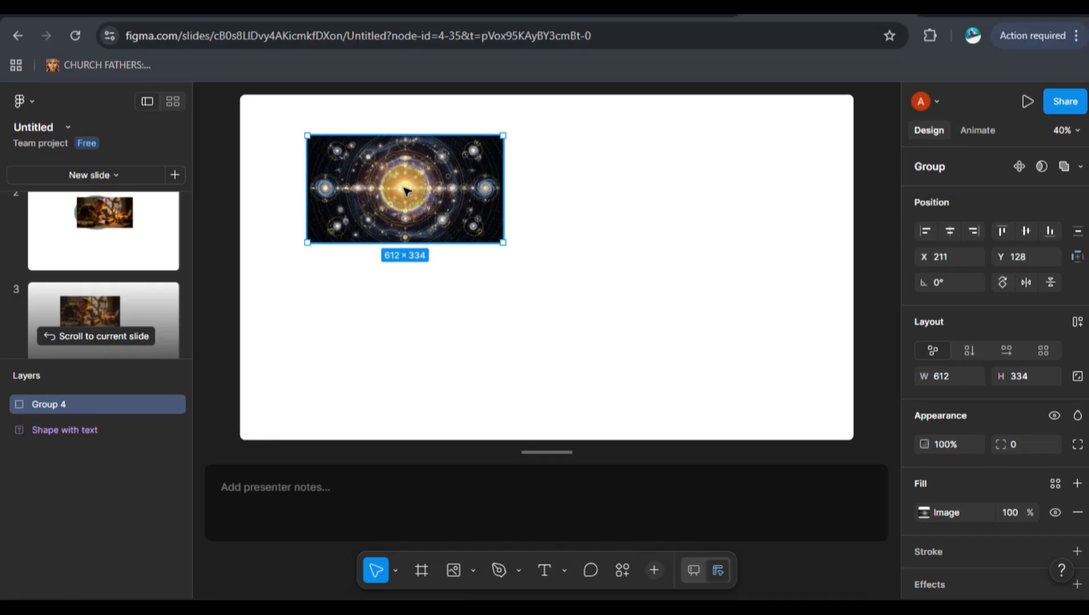
Nest the cosmic image's group inside another group.
{"action": "right_click", "coordinate": [405, 190]}
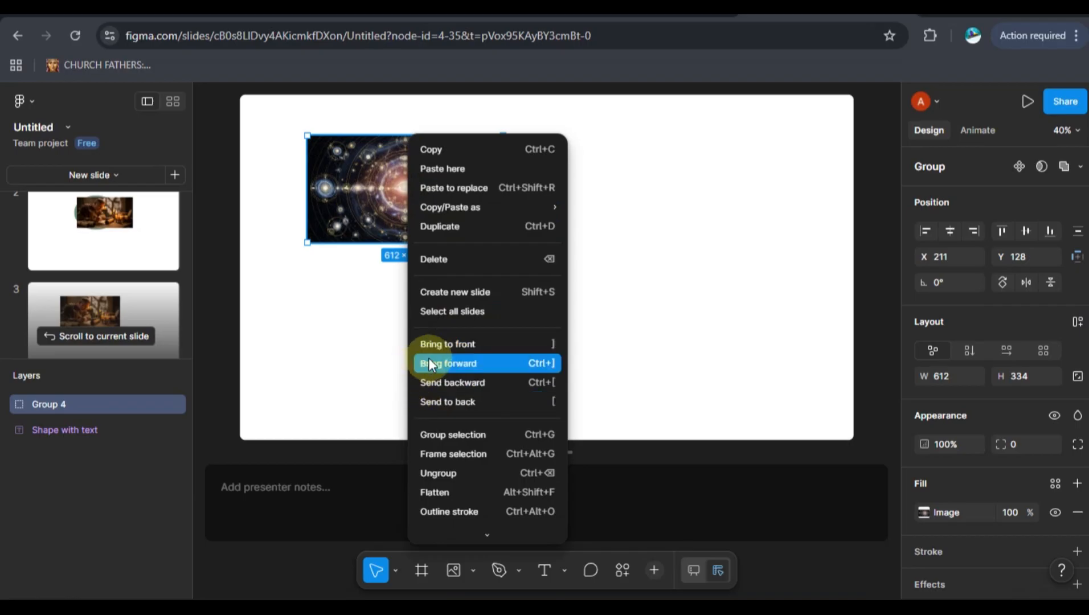
{"action": "left_click", "coordinate": [467, 437]}
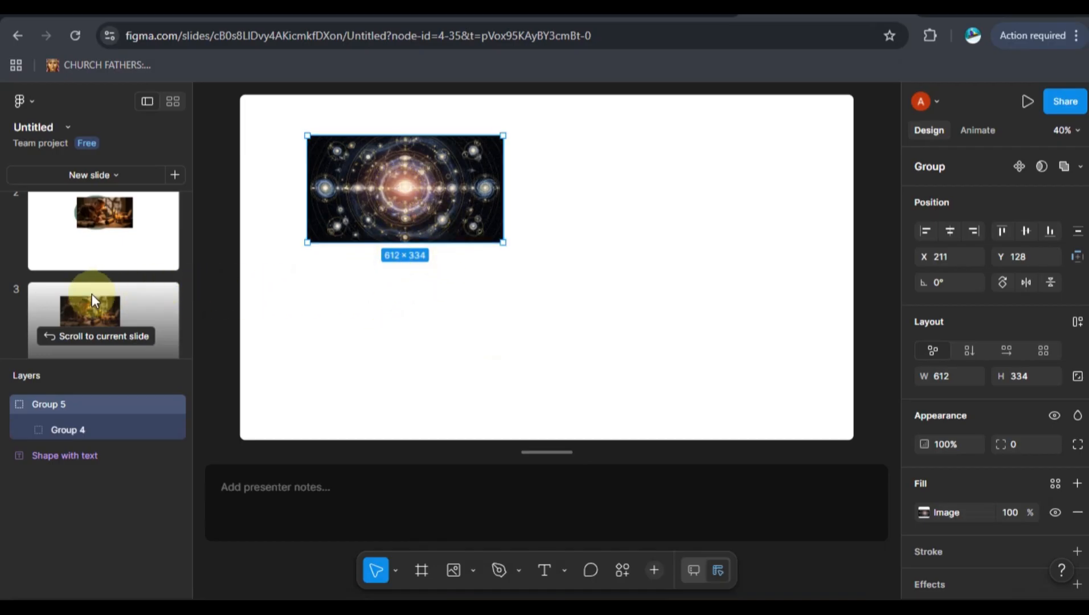
Open slide 4 and reposition the galaxy image within its oval mask to about X 461, Y 248.
{"action": "scroll", "coordinate": [92, 293], "scroll_direction": "down", "scroll_amount": 4}
{"action": "scroll", "coordinate": [116, 265], "scroll_direction": "up", "scroll_amount": 1}
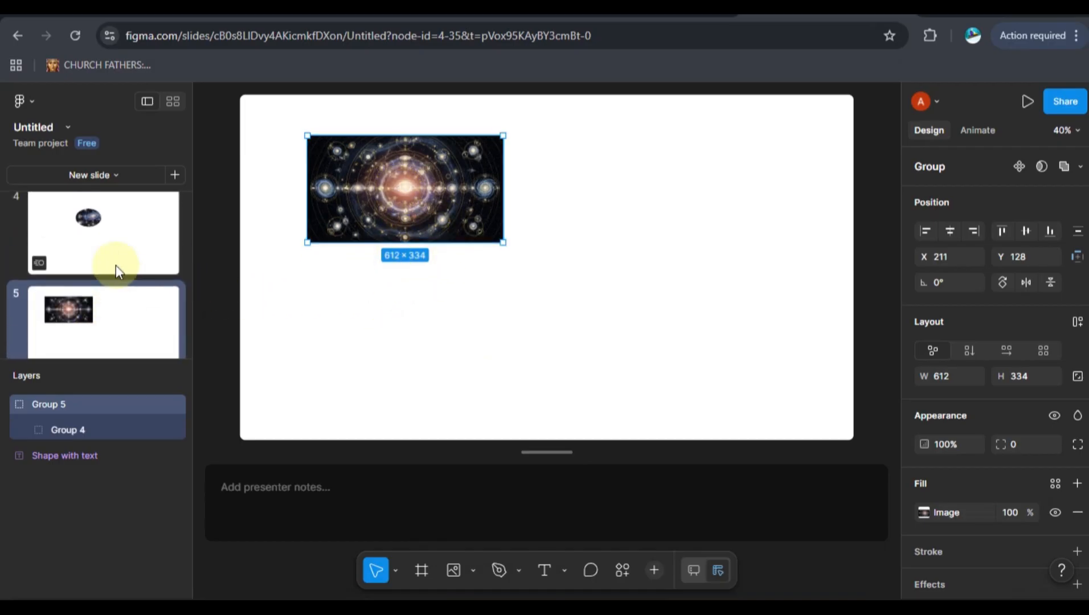
{"action": "left_click", "coordinate": [120, 225]}
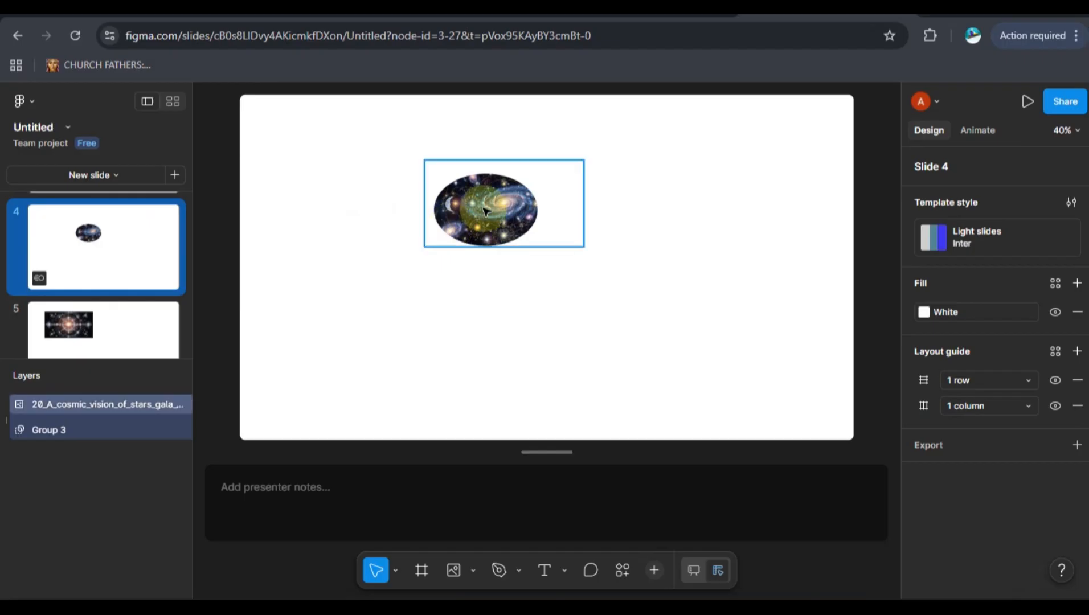
{"action": "mouse_move", "coordinate": [486, 212]}
{"action": "left_mouse_down"}
{"action": "mouse_move", "coordinate": [518, 196]}
{"action": "mouse_move", "coordinate": [497, 199]}
{"action": "mouse_move", "coordinate": [475, 237]}
{"action": "mouse_move", "coordinate": [472, 213]}
{"action": "mouse_move", "coordinate": [462, 229]}
{"action": "mouse_move", "coordinate": [459, 218]}
{"action": "mouse_move", "coordinate": [472, 212]}
{"action": "left_mouse_up"}
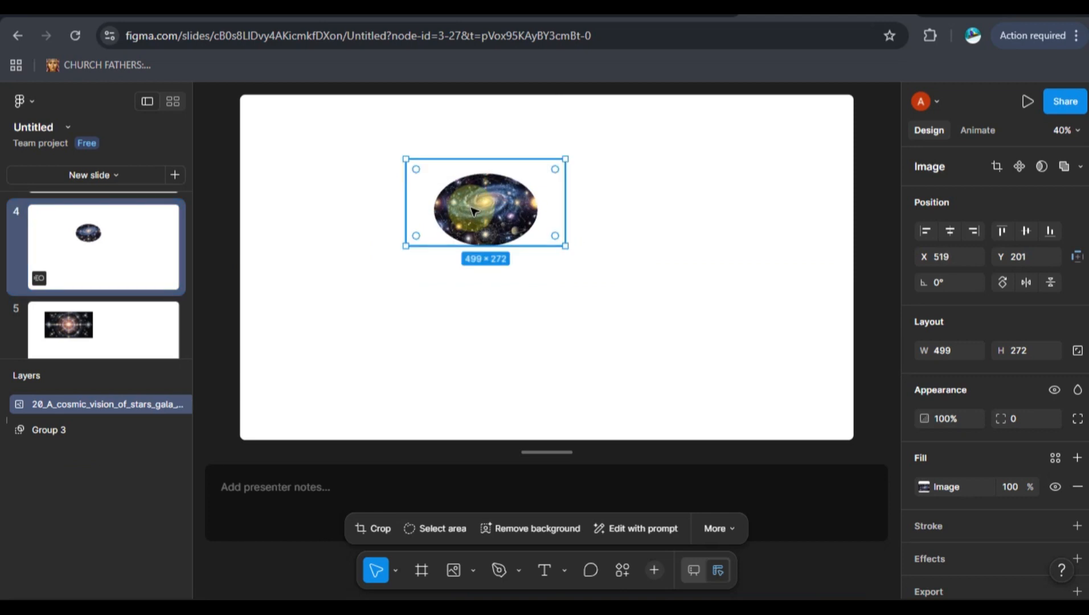
{"action": "left_click_drag", "start_coordinate": [472, 212], "coordinate": [503, 209]}
{"action": "left_click_drag", "start_coordinate": [464, 211], "coordinate": [448, 232]}
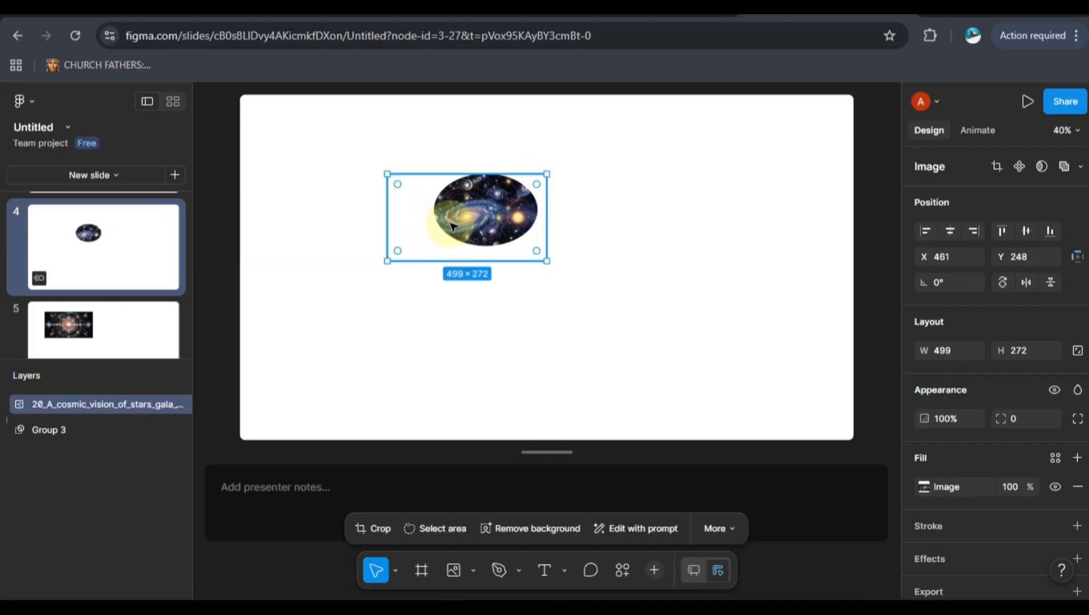